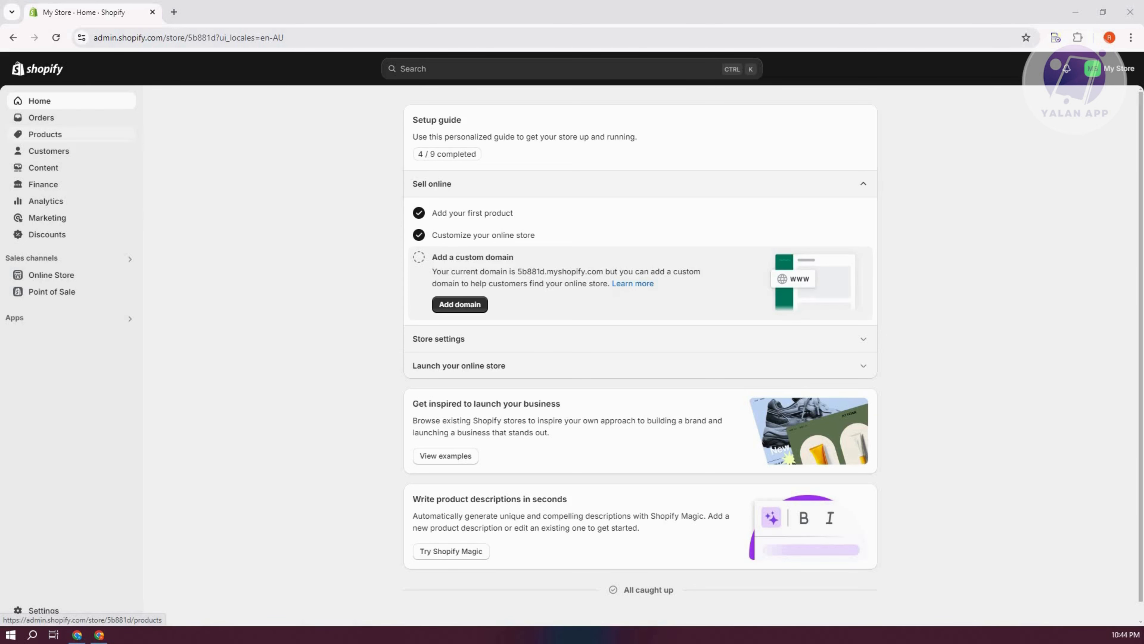
- Open the T-Shirt product from the product list and review its color variants' prices and available quantities
left_click(45, 134)
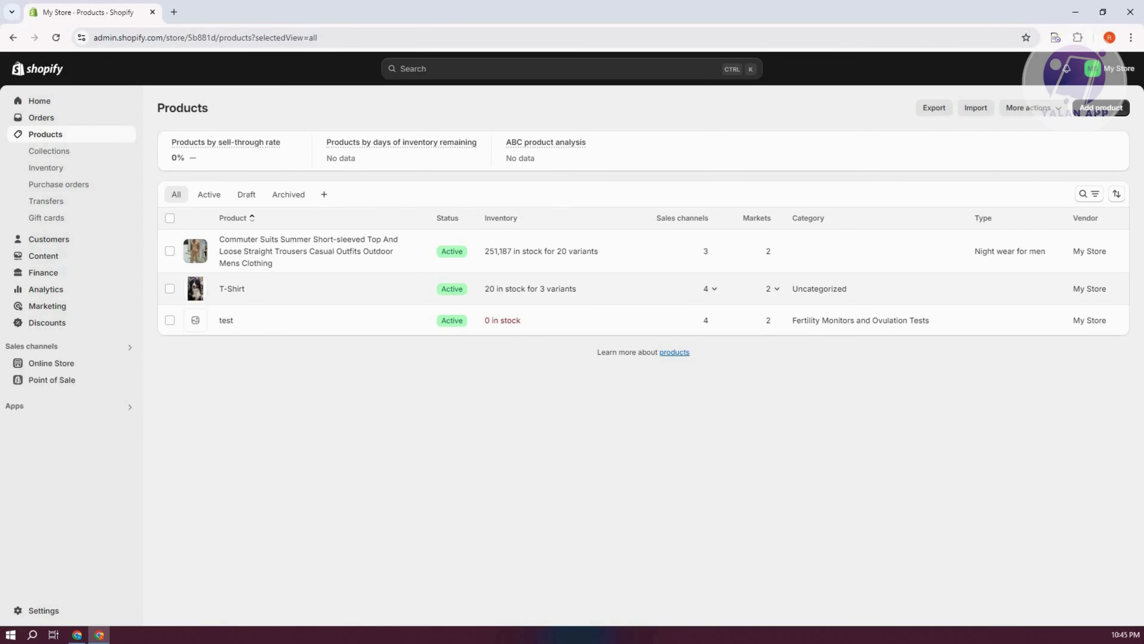
left_click(231, 290)
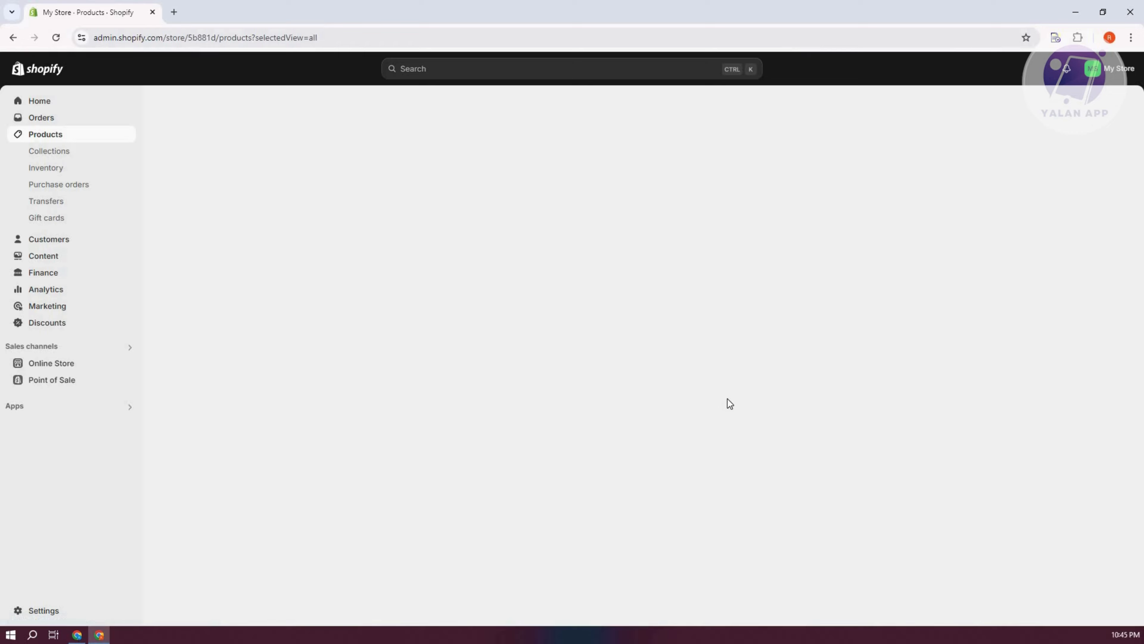
scroll(1079, 363, "down", 3)
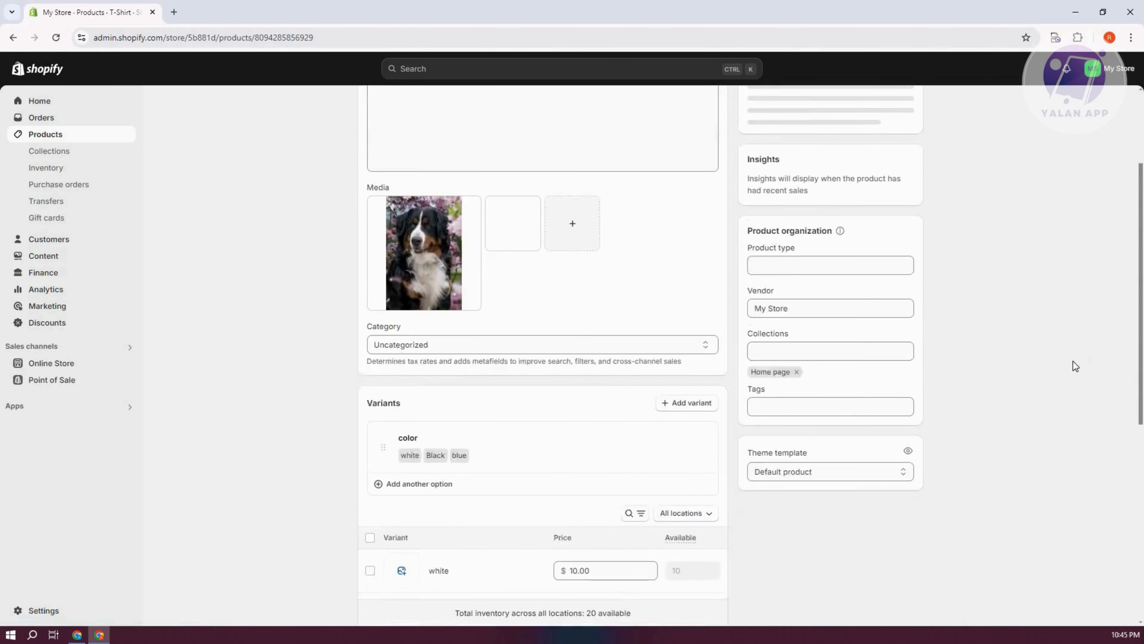
scroll(1073, 366, "down", 5)
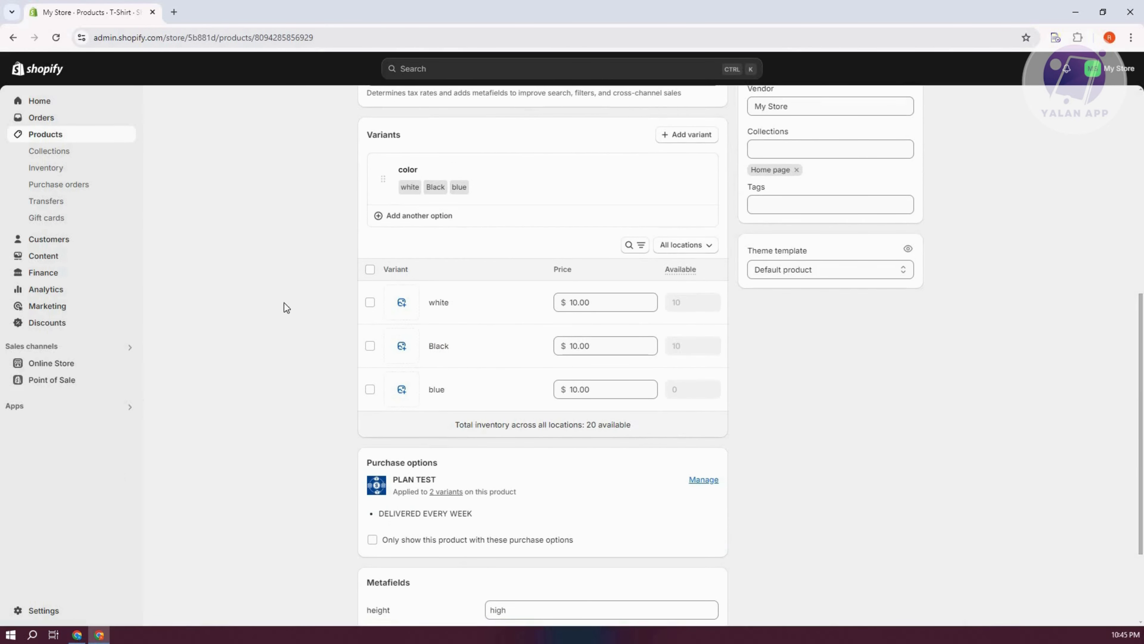
scroll(423, 269, "up", 1)
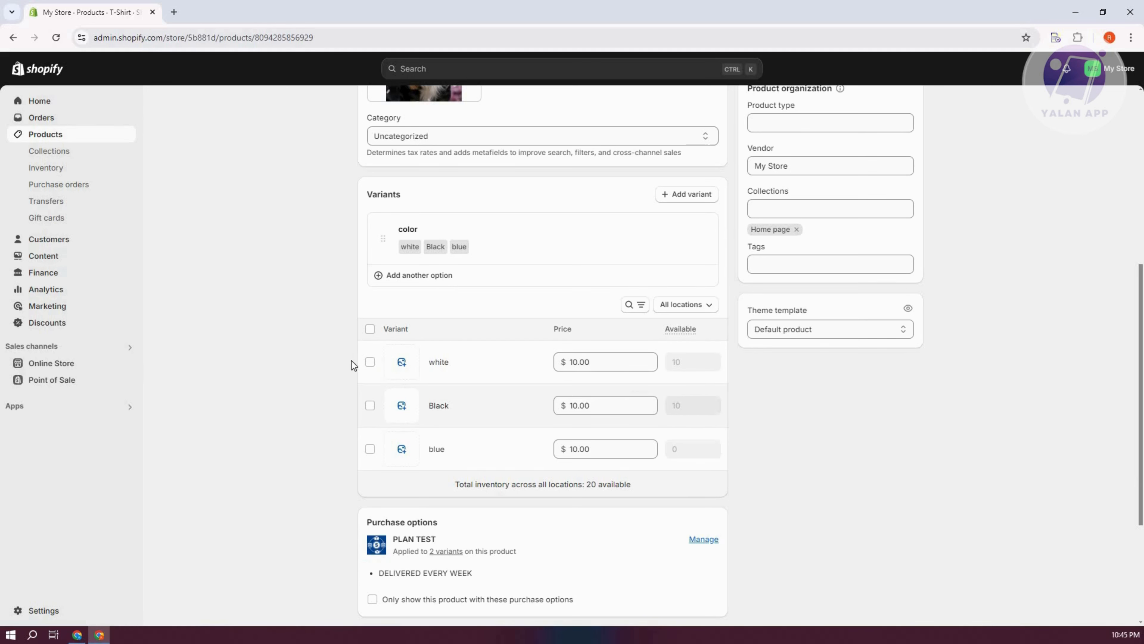
scroll(631, 450, "up", 5)
scroll(632, 440, "down", 3)
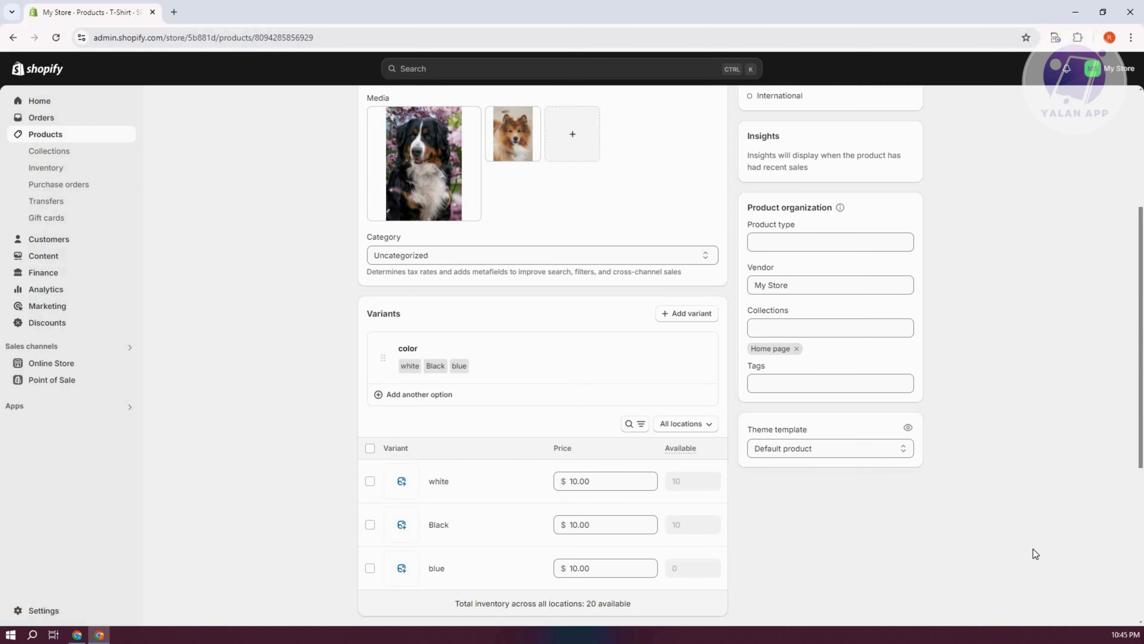
scroll(1034, 549, "down", 7)
scroll(927, 501, "up", 4)
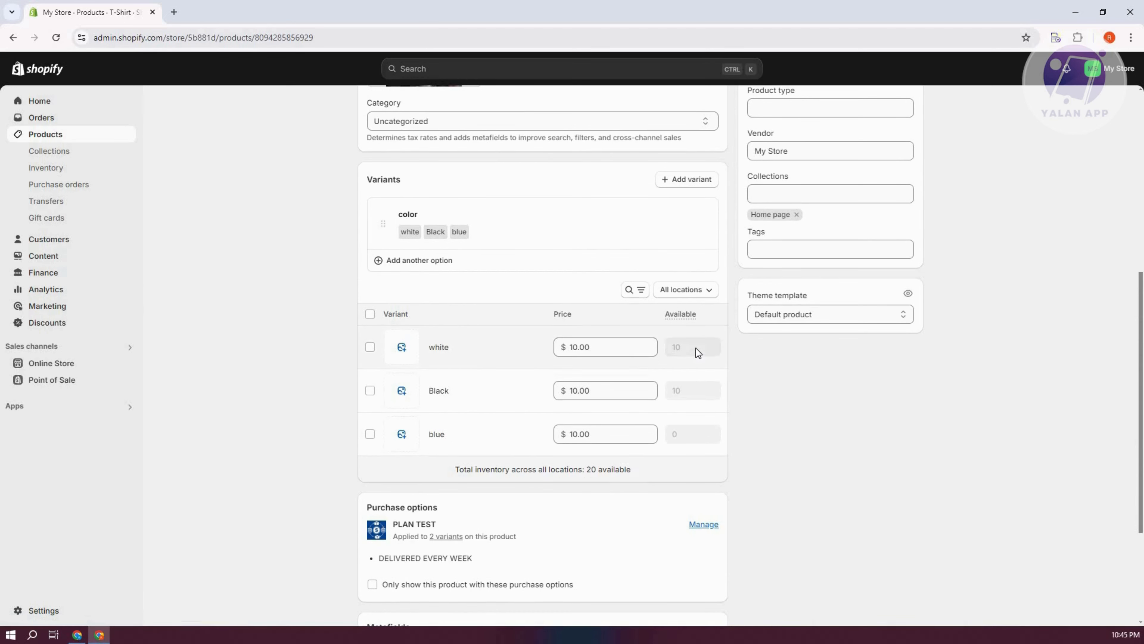
- Select the white variant, view its quantity editing dialog, and close it without changes
left_click(370, 348)
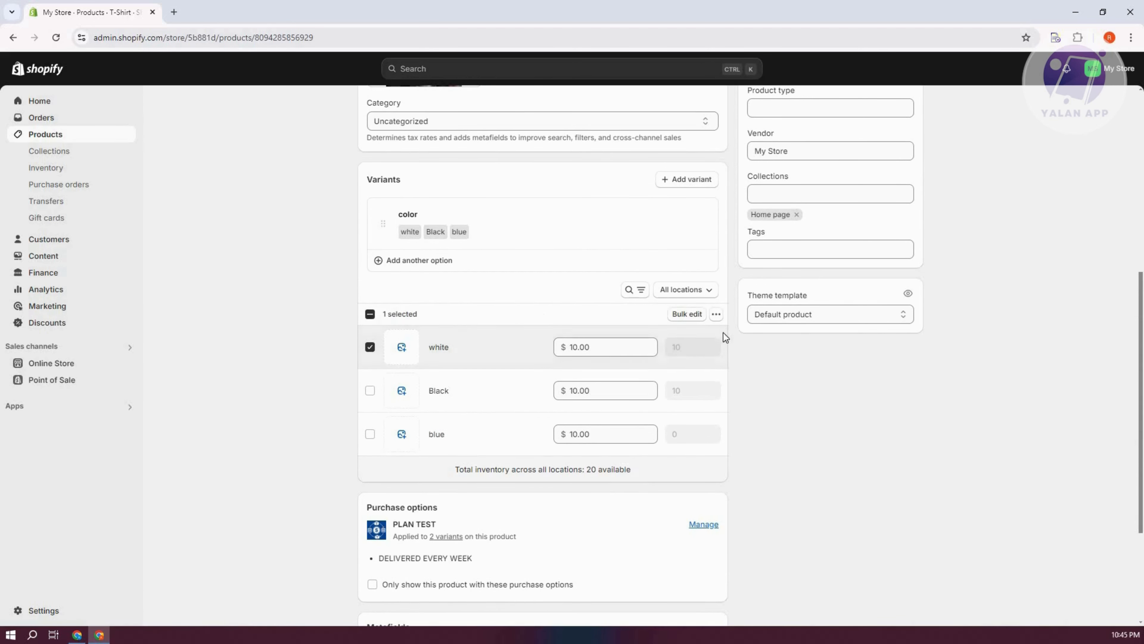
left_click(718, 315)
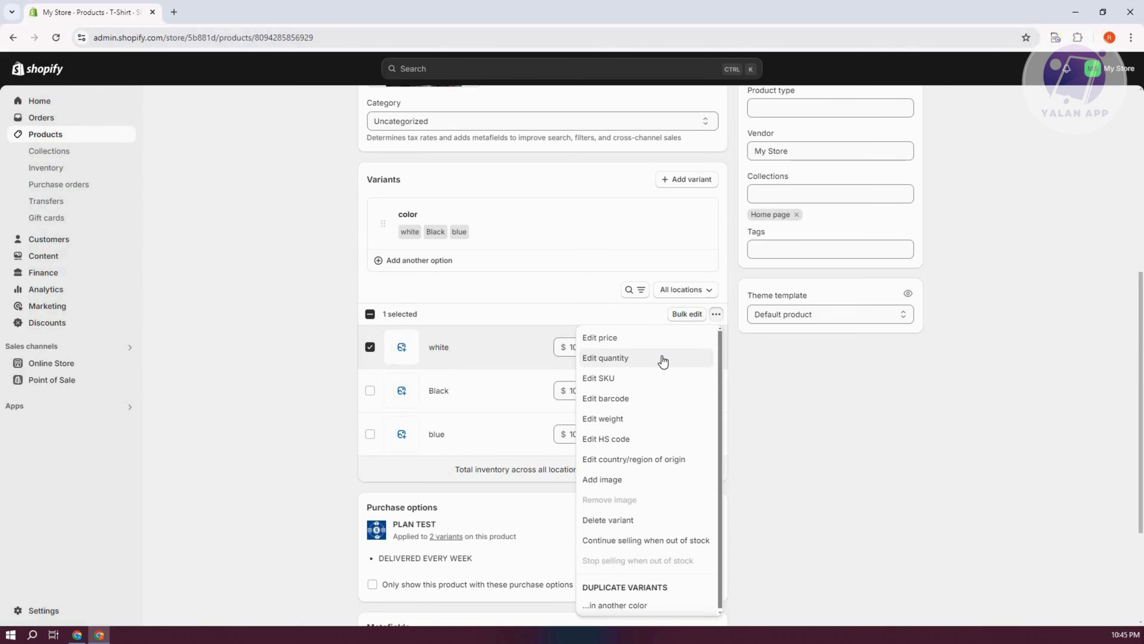
left_click(605, 357)
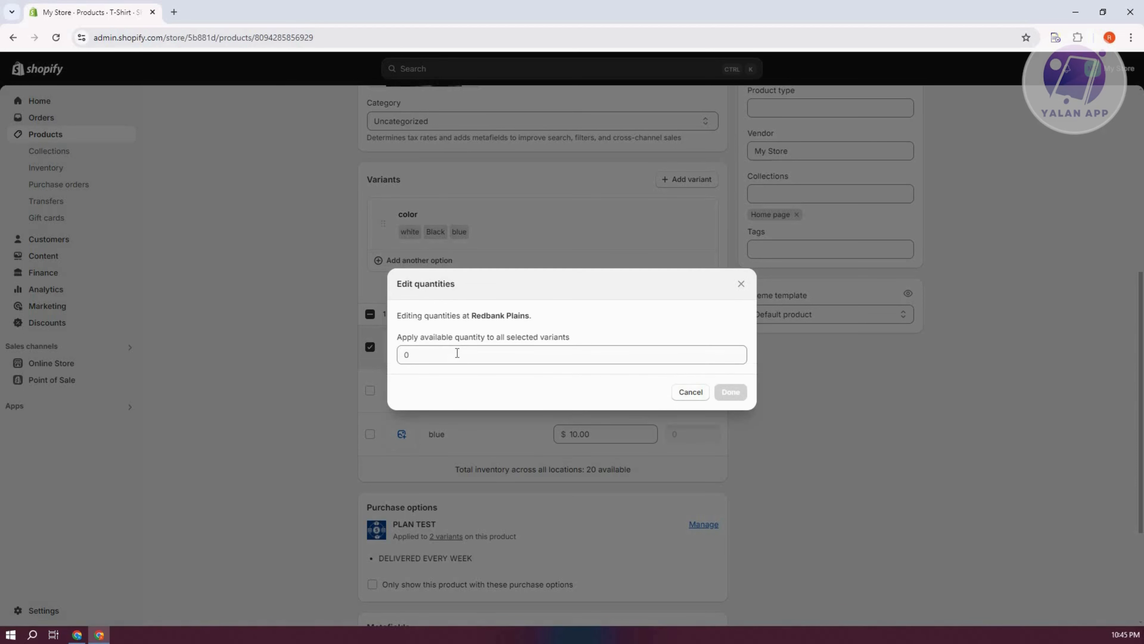
left_click(467, 353)
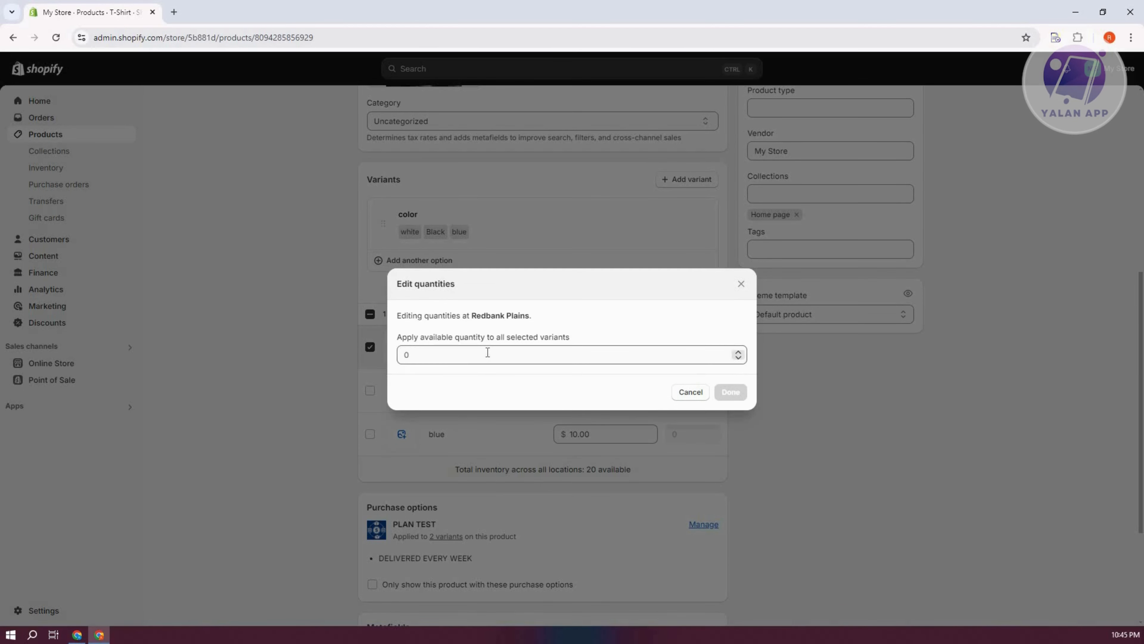
left_click(741, 286)
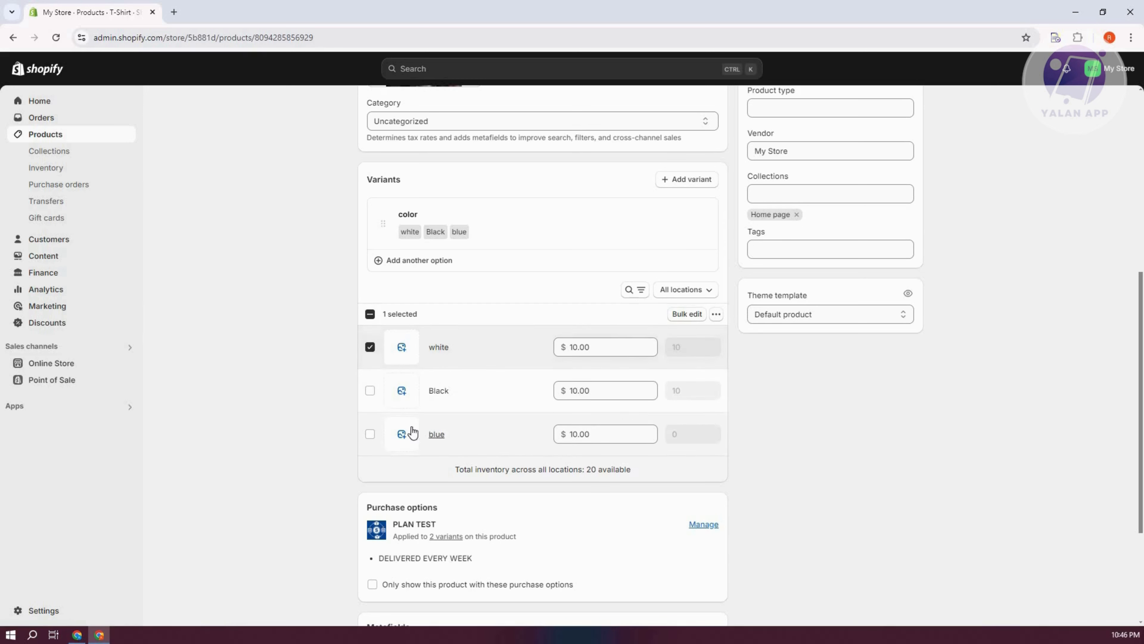
- Add the Black and blue variants to the selection and open all three in the bulk editor
left_click(369, 391)
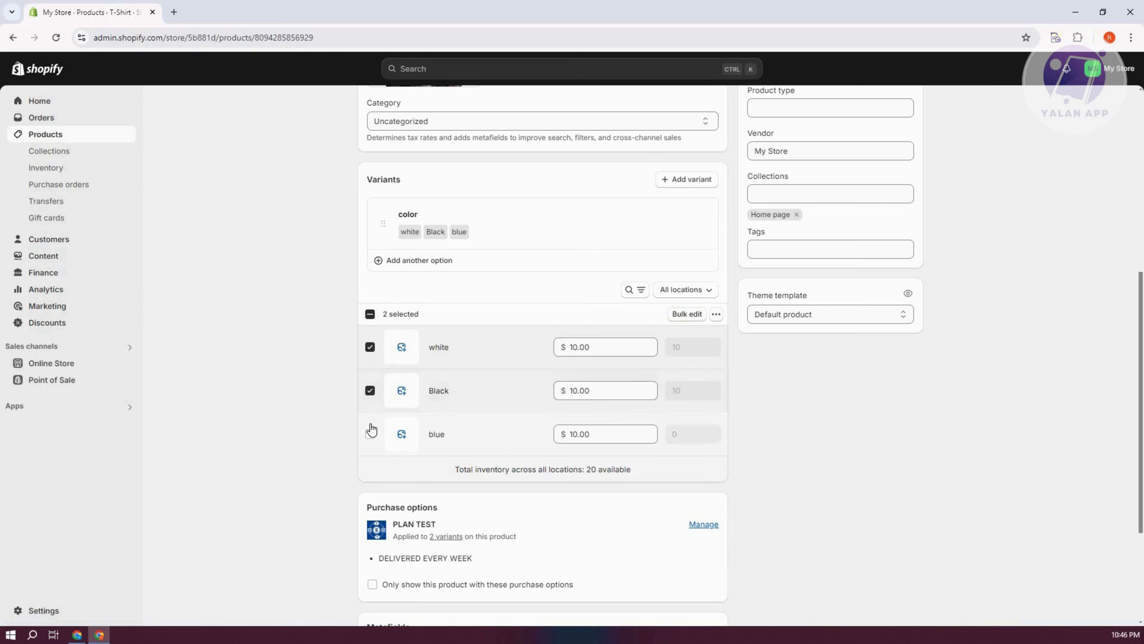
left_click(370, 433)
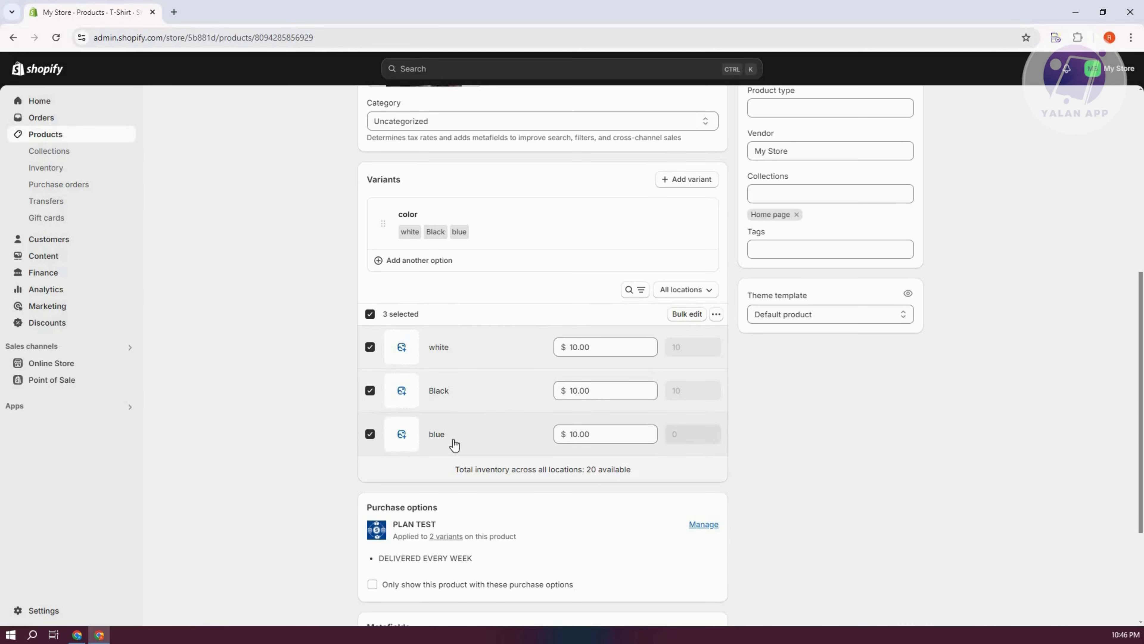
left_click(688, 313)
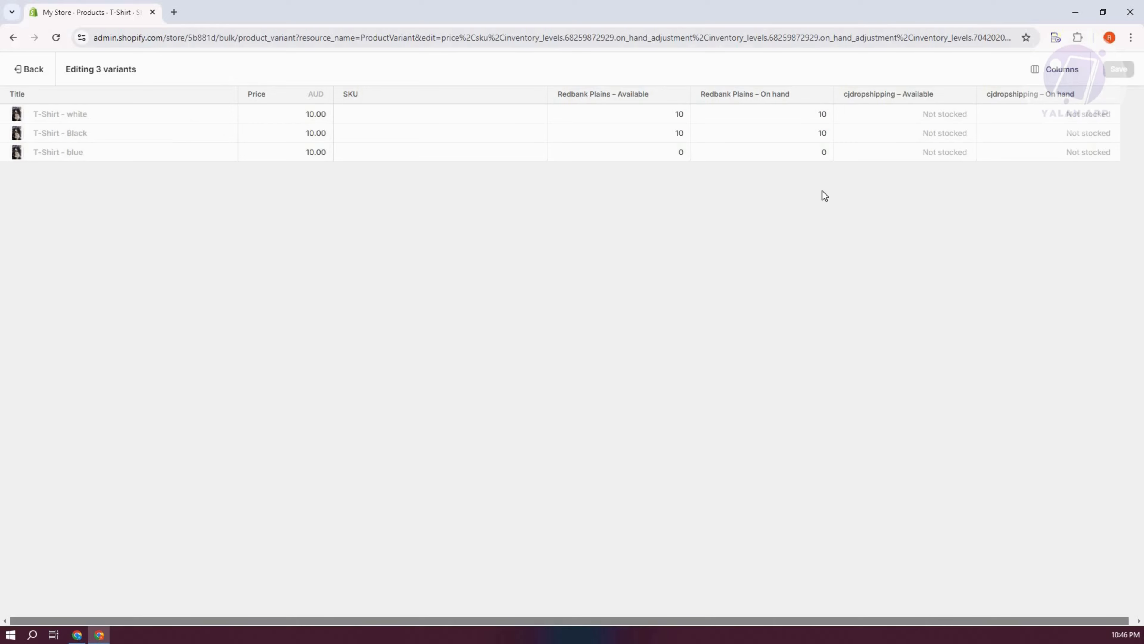
- Show the Compare-at price column in the bulk editor and select the white variant's price cell
left_click(1038, 71)
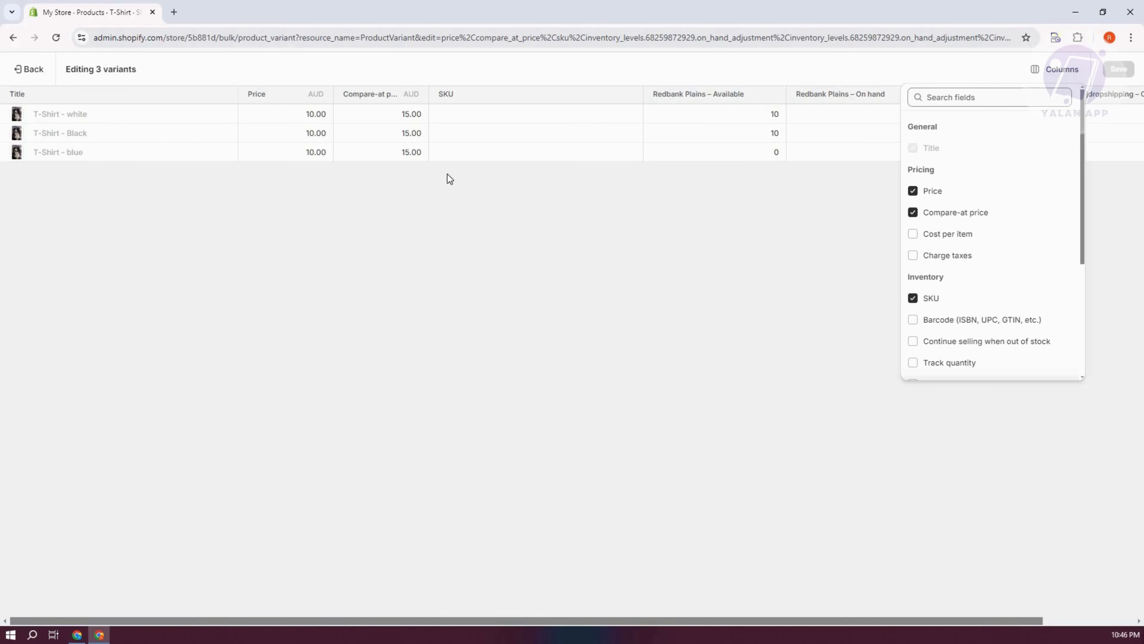
left_click(774, 260)
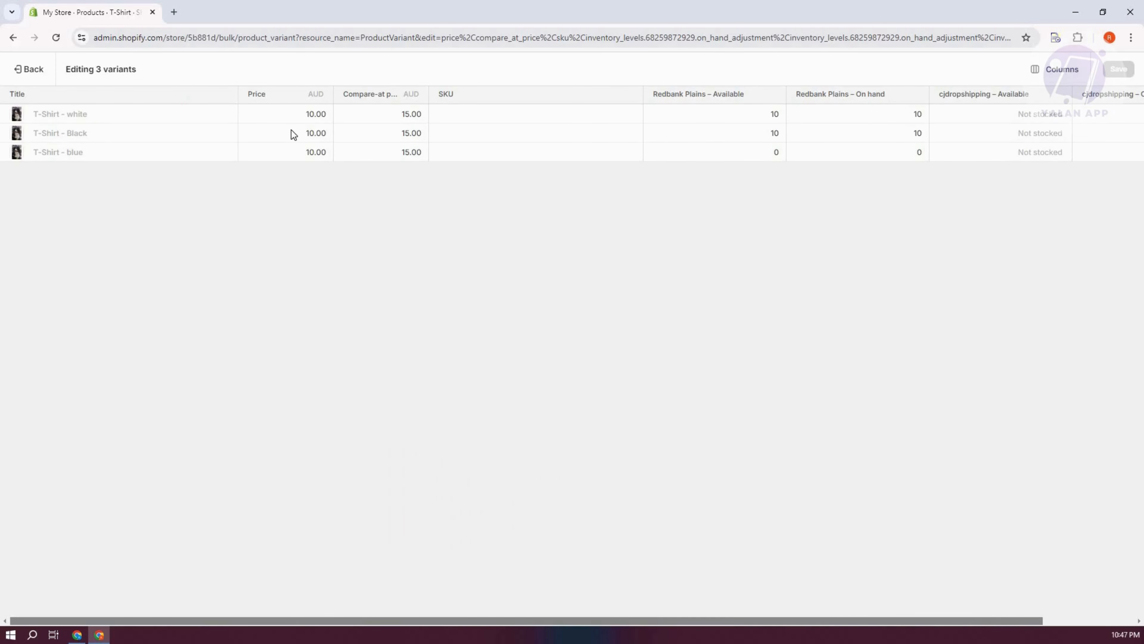
left_click(303, 115)
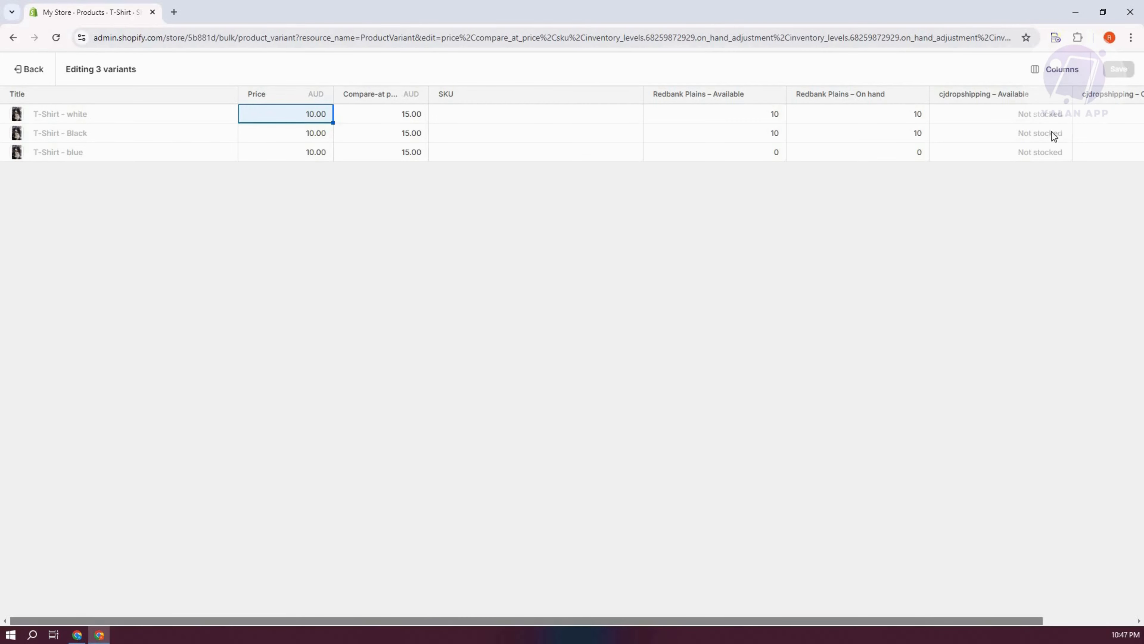
- Show the shipping Weight column in the bulk editor and select the white variant's weight cell
left_click(1060, 73)
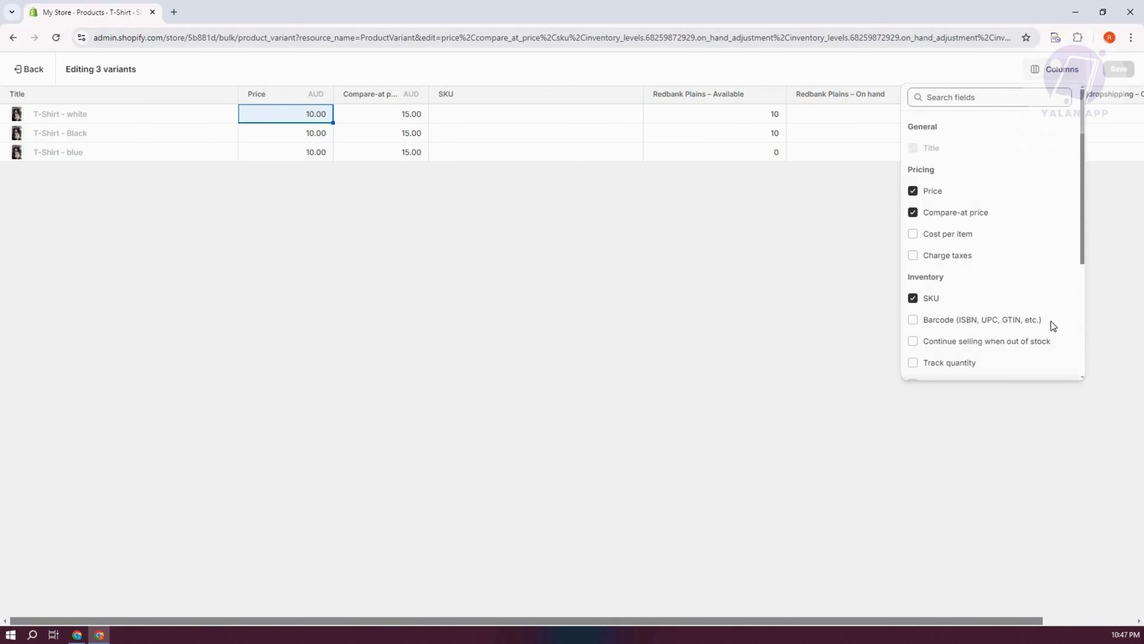
scroll(984, 373, "down", 3)
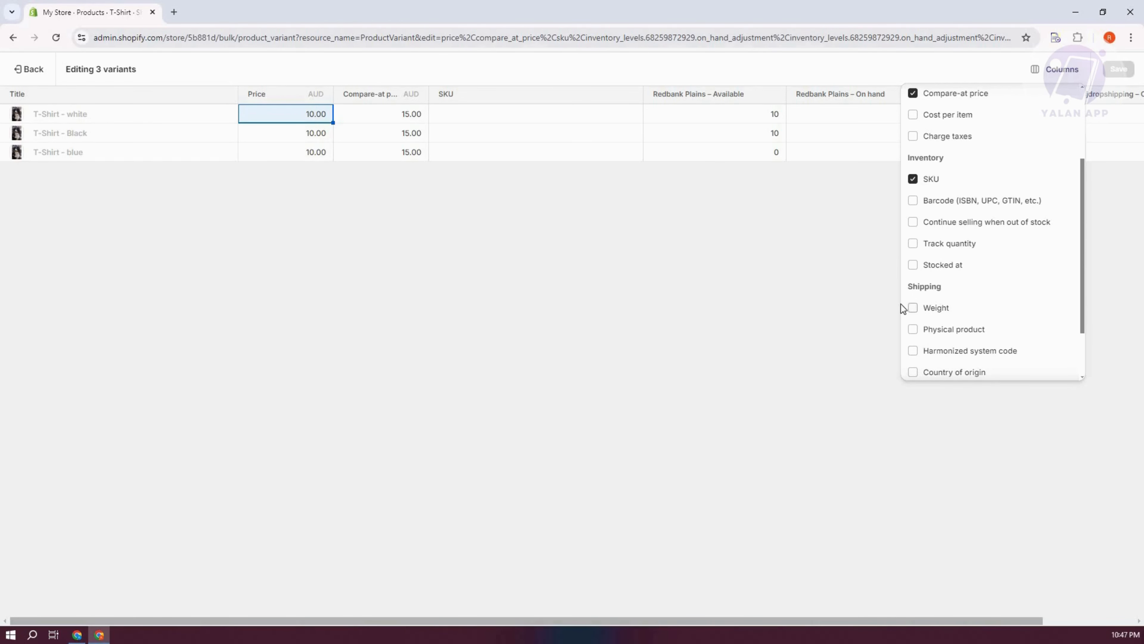
left_click(913, 308)
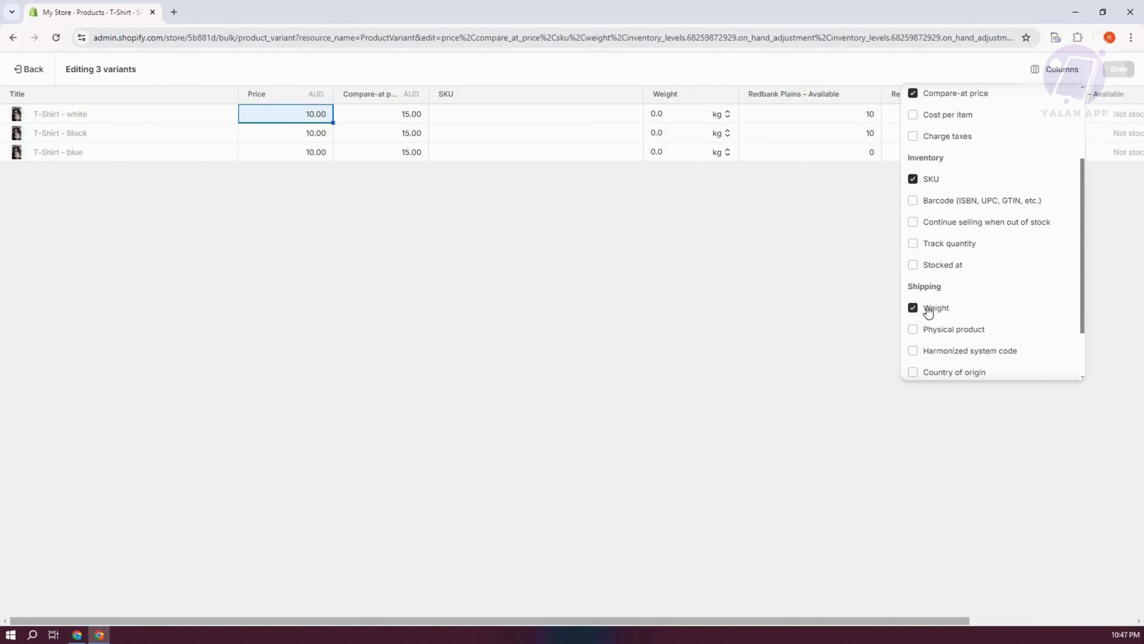
left_click(640, 113)
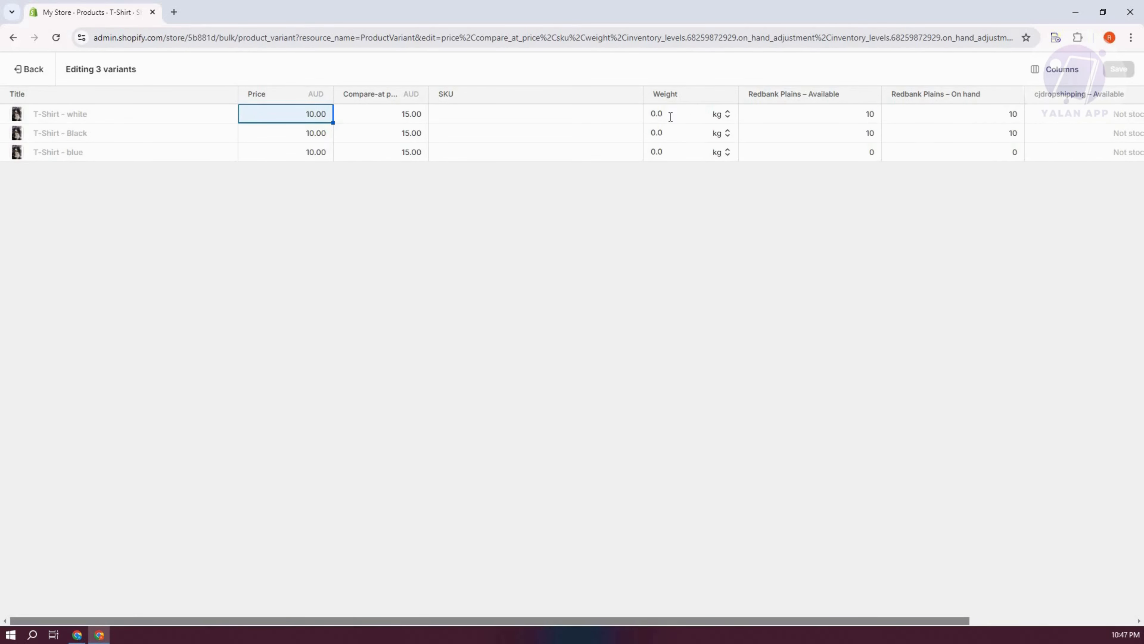
left_click(691, 114)
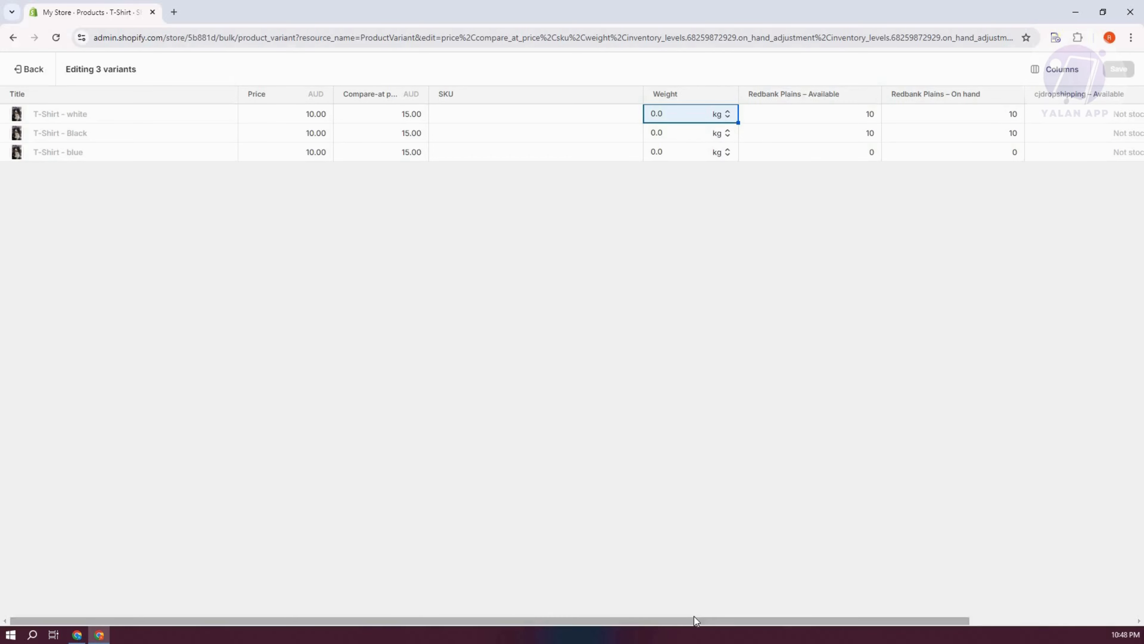
- Look over the bulk editor's inventory columns for each location and return to the T-Shirt product page
scroll(607, 112, "right", 4)
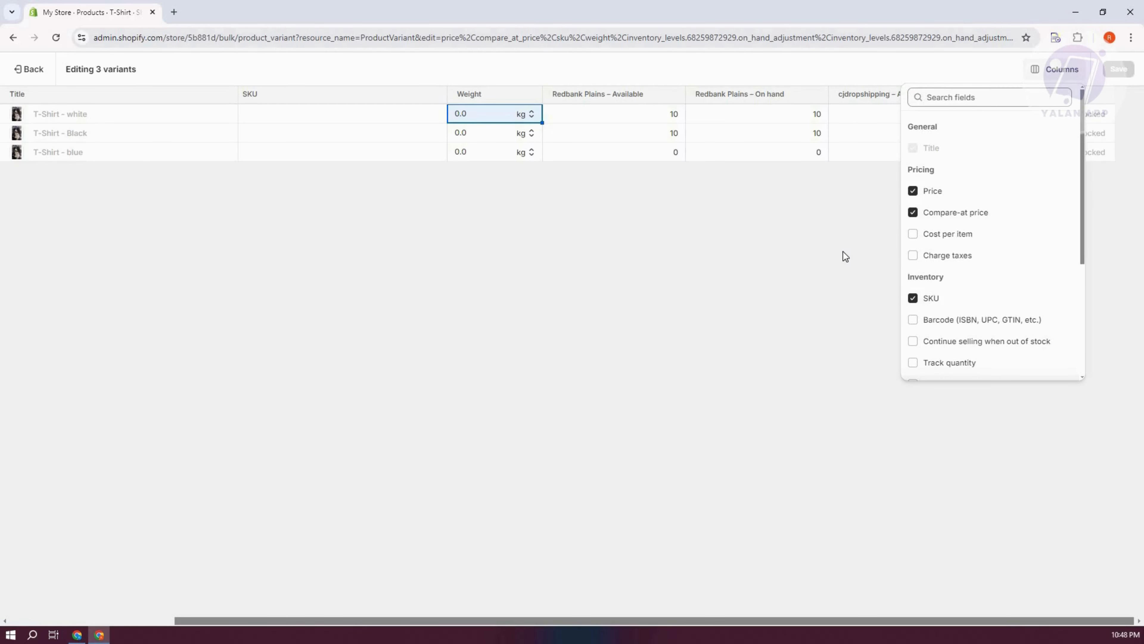
left_click(789, 288)
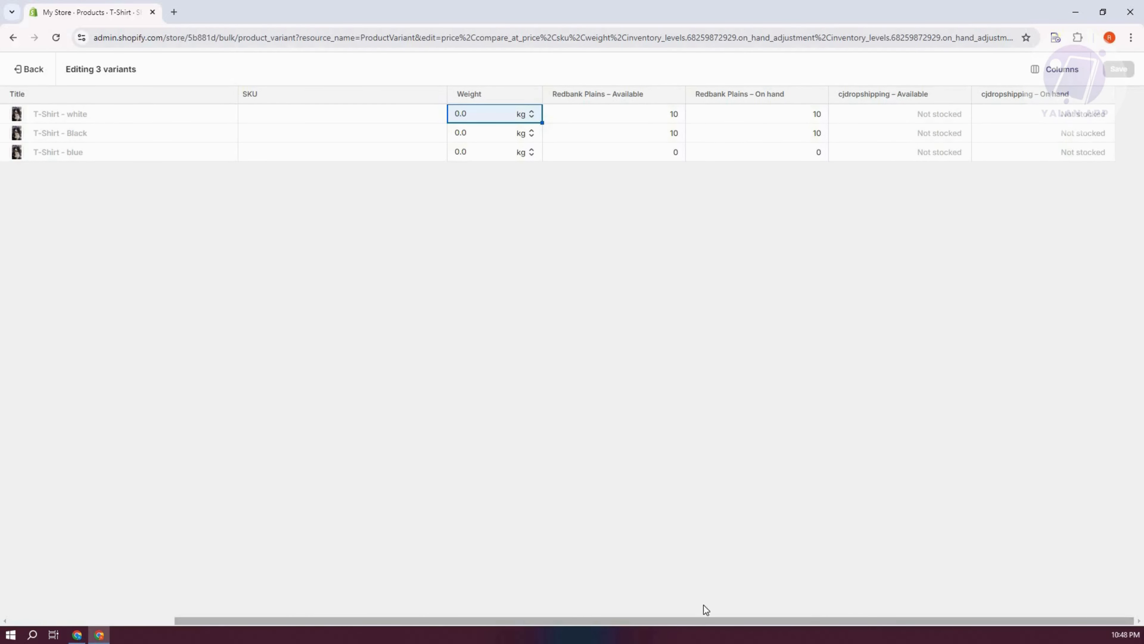
scroll(301, 344, "left", 4)
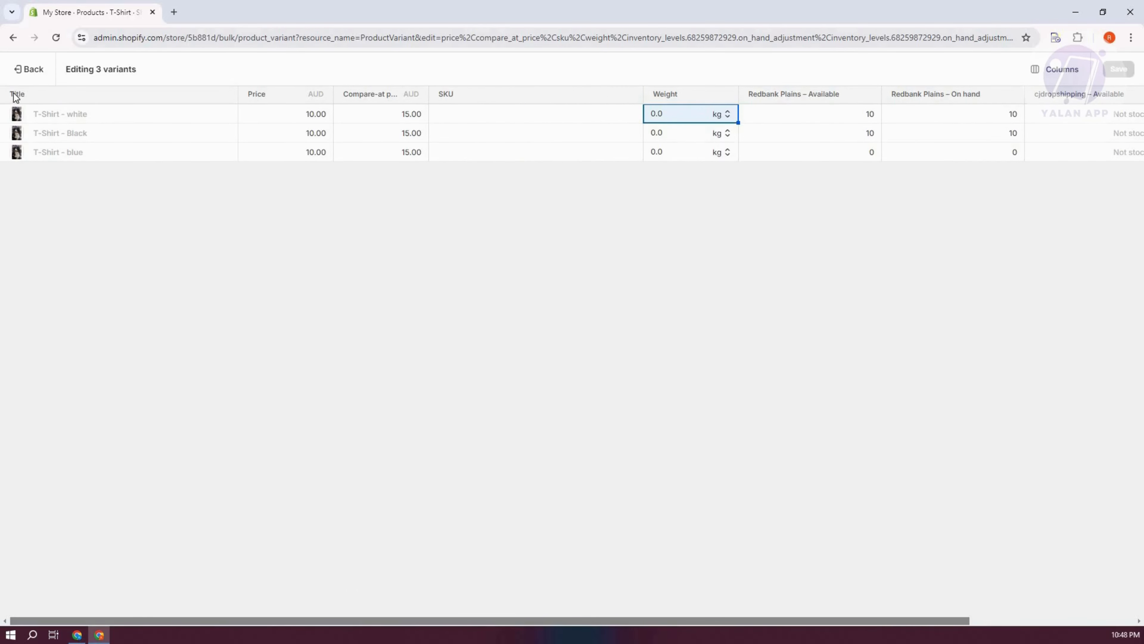
left_click(850, 152)
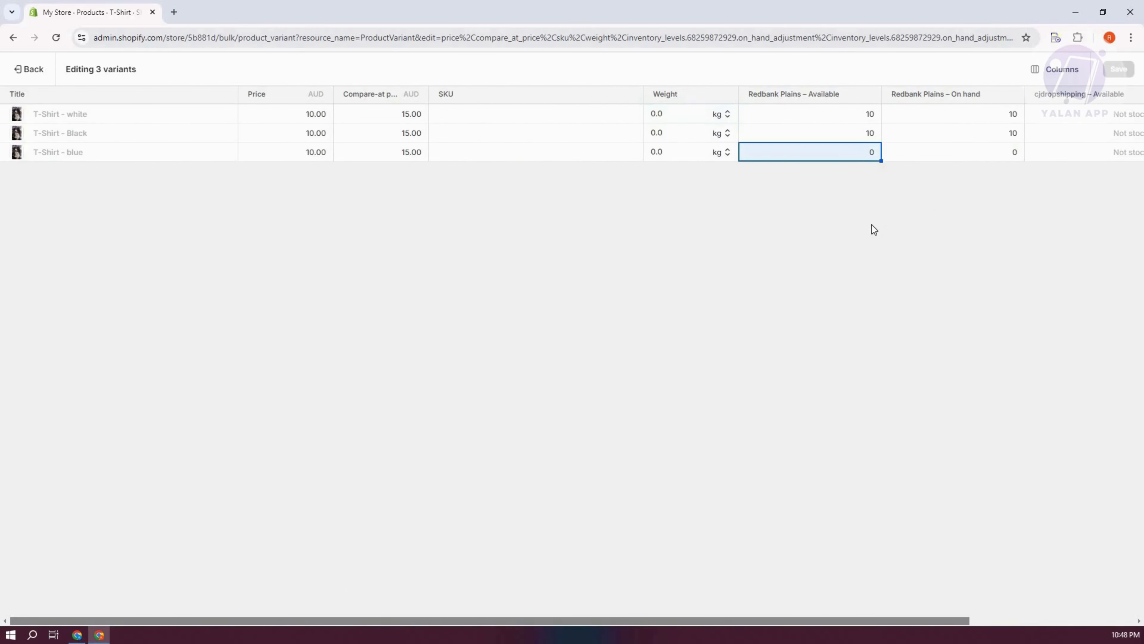
left_click(30, 70)
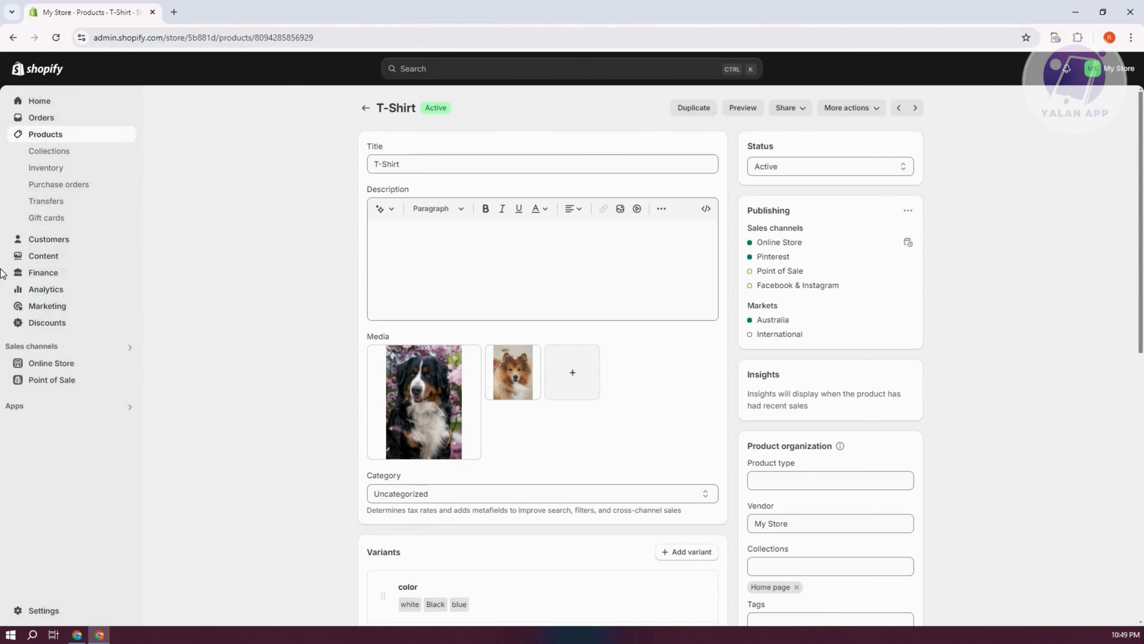
- Open the Inventory page and view the available stock locations, keeping Redbank Plains
left_click(53, 174)
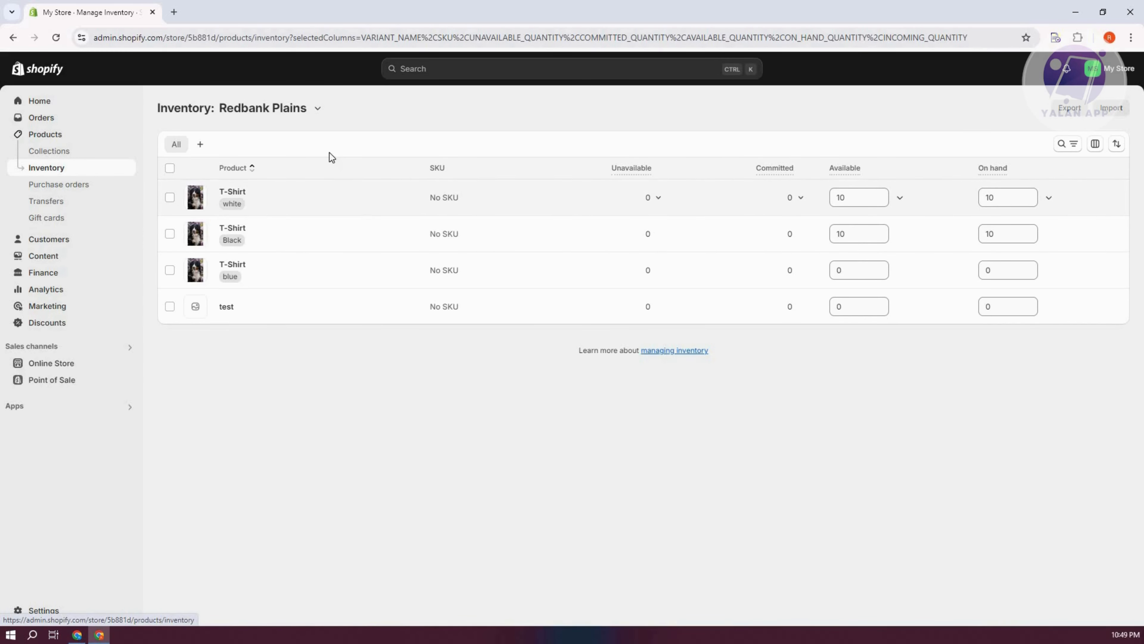
left_click(318, 111)
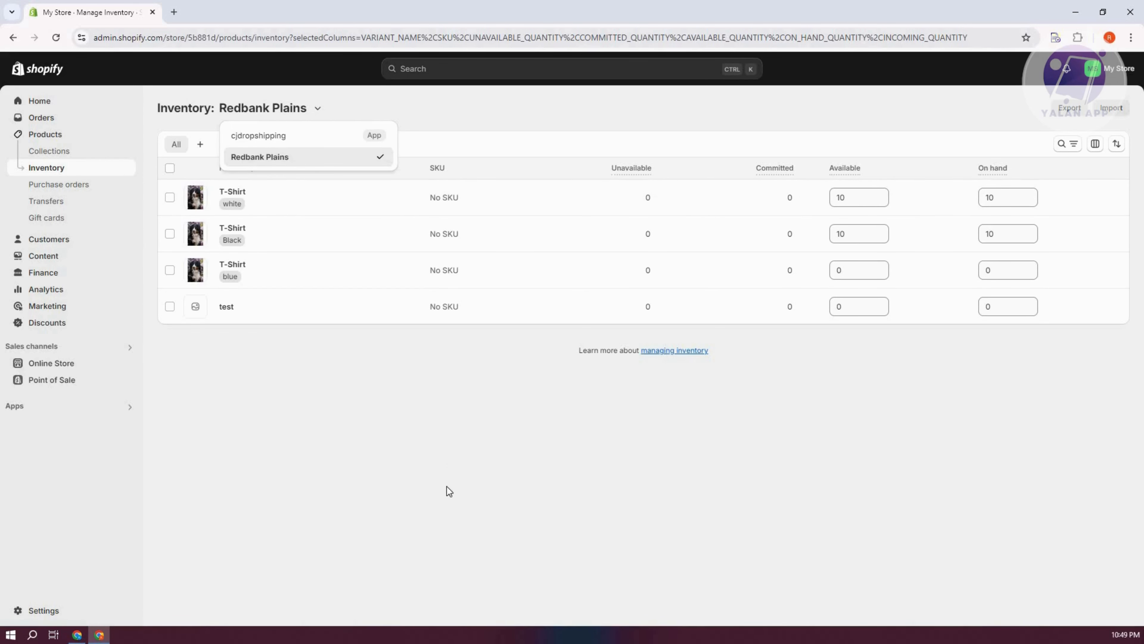
left_click(920, 145)
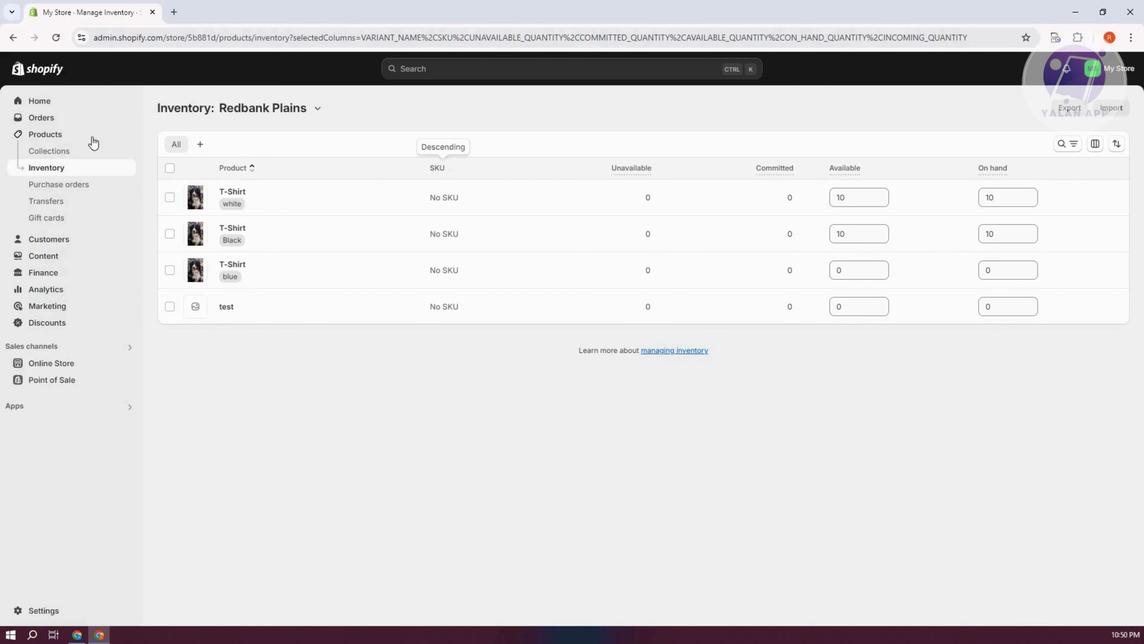
- Open the dialog for creating a new inventory view and cancel it
left_click(201, 145)
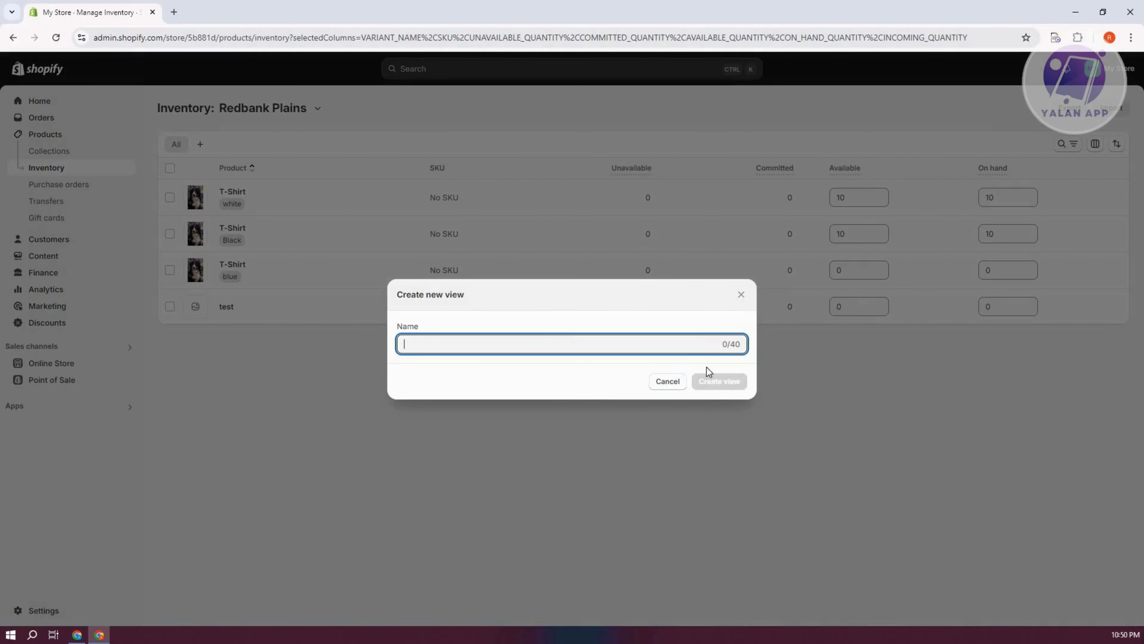
left_click(669, 379)
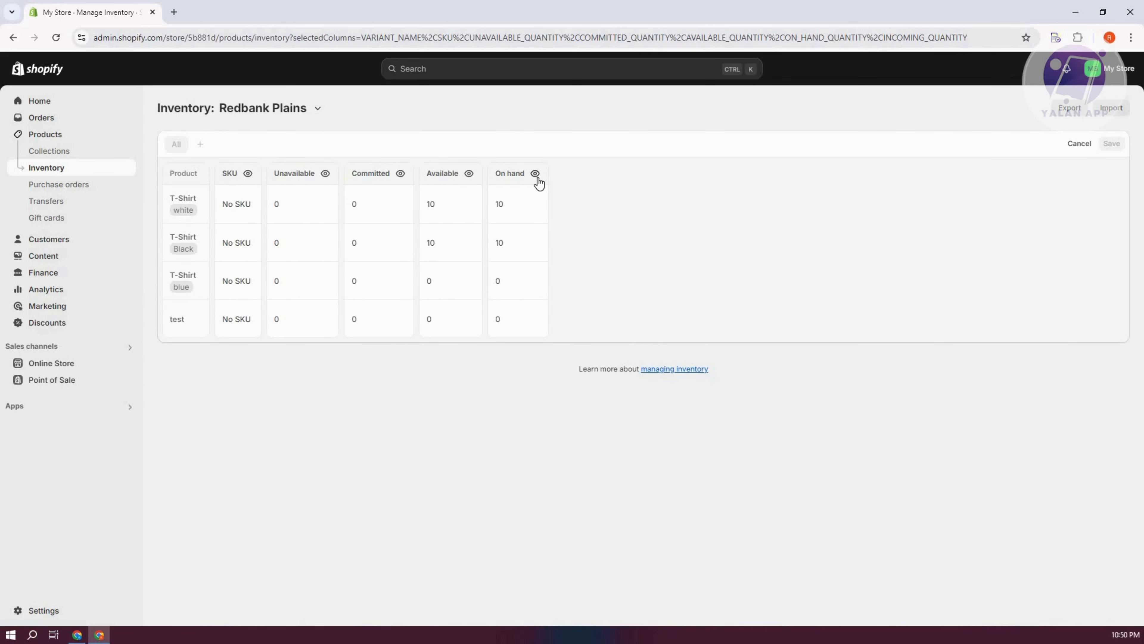
- Toggle the On hand column off and back on in the inventory column settings, and save the view
left_click(535, 174)
left_click(536, 175)
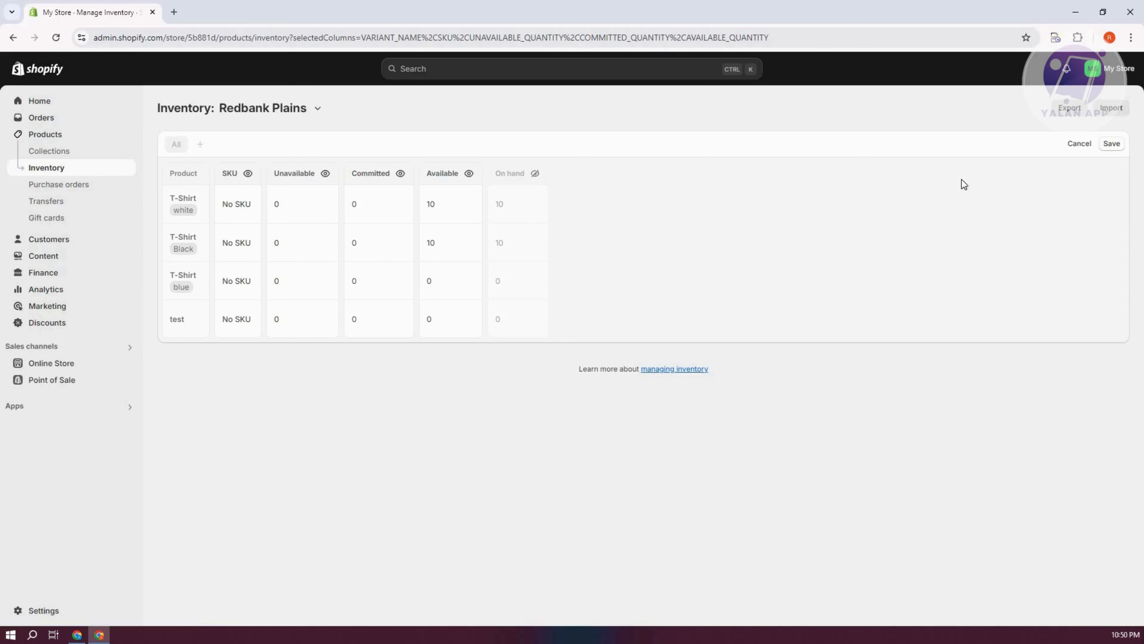
left_click(1114, 144)
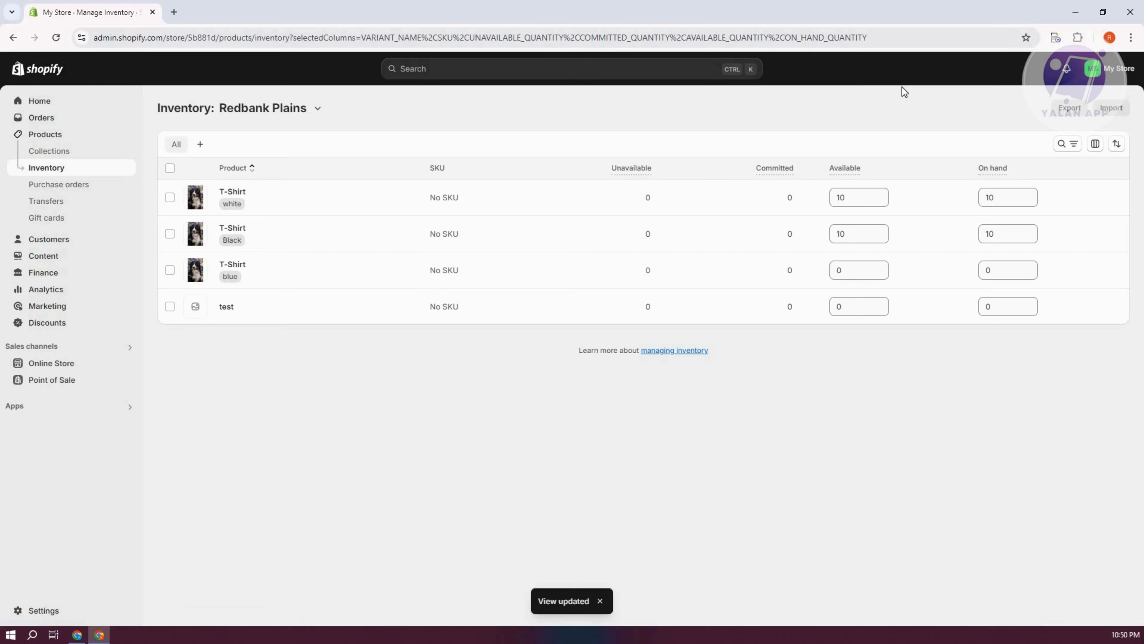
- View the inventory CSV import dialog, the export options and the import dialog again, closing each without importing or exporting anything
left_click(1124, 109)
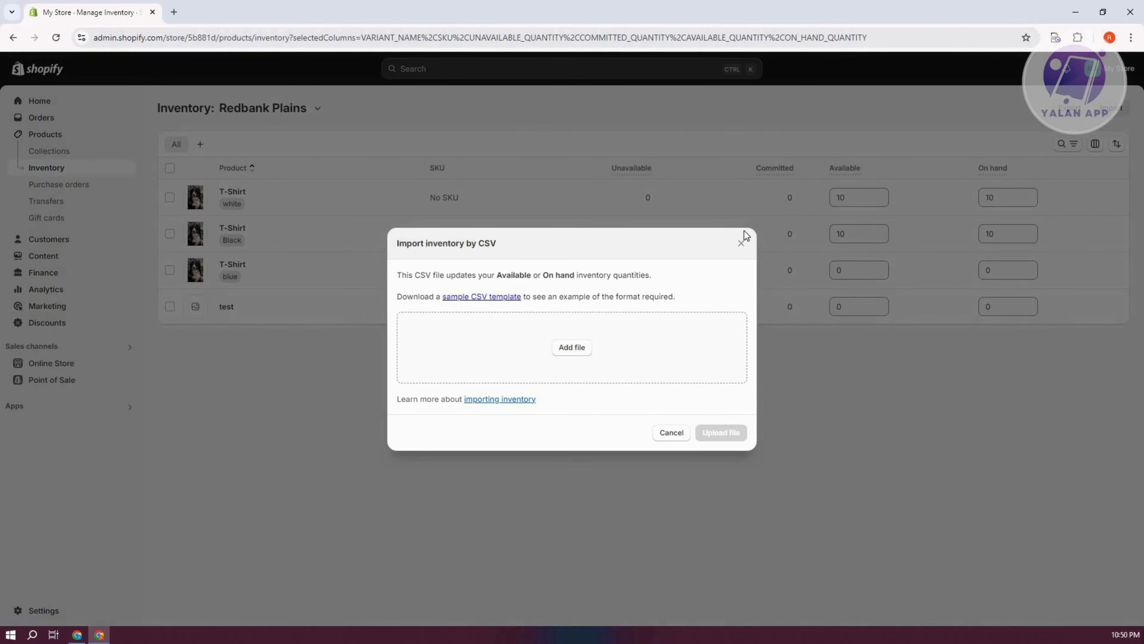
left_click(741, 243)
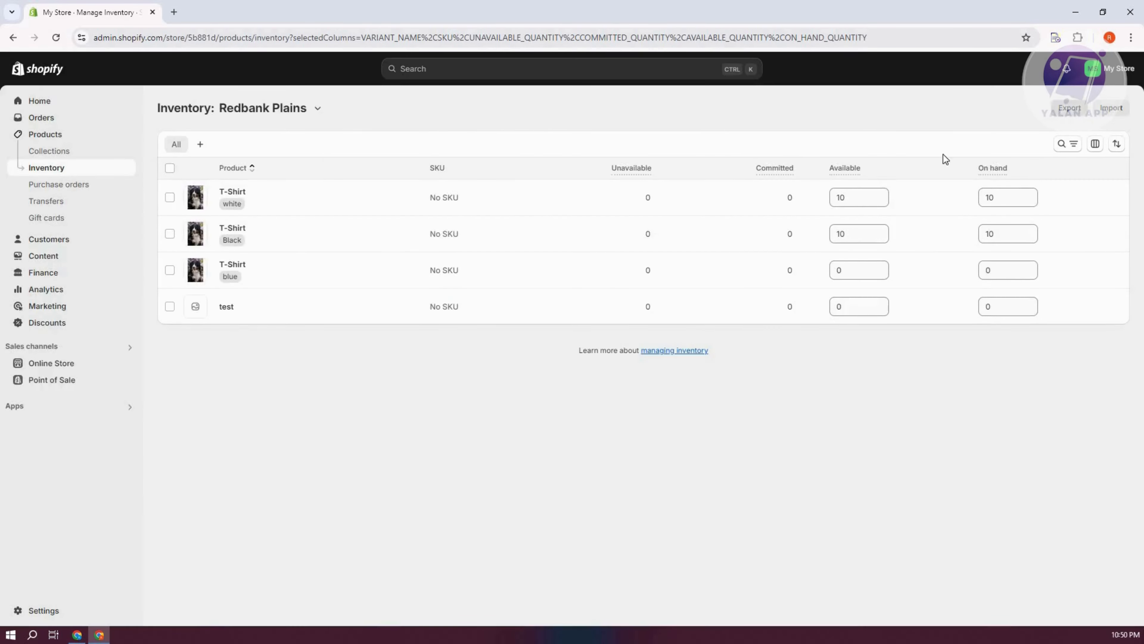
left_click(1070, 108)
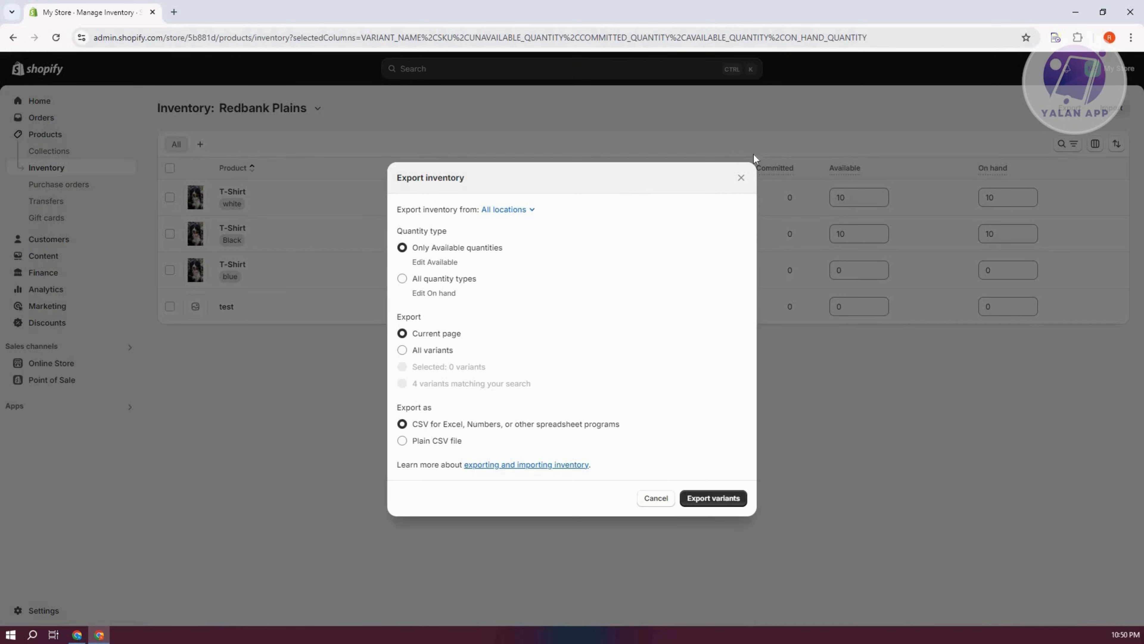
left_click(739, 185)
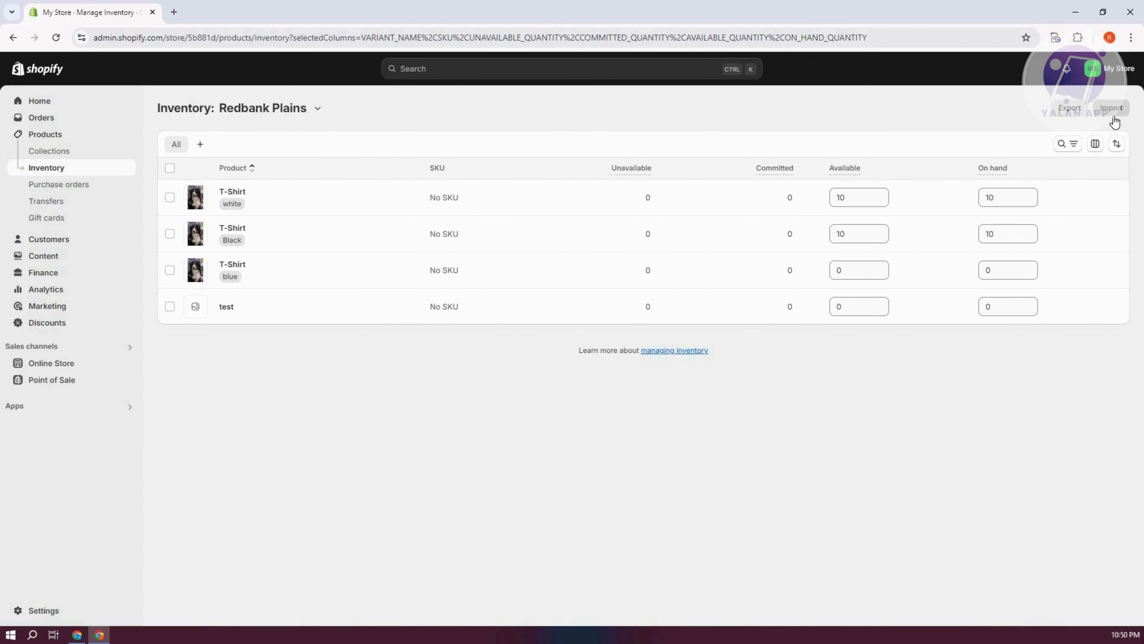
left_click(1112, 109)
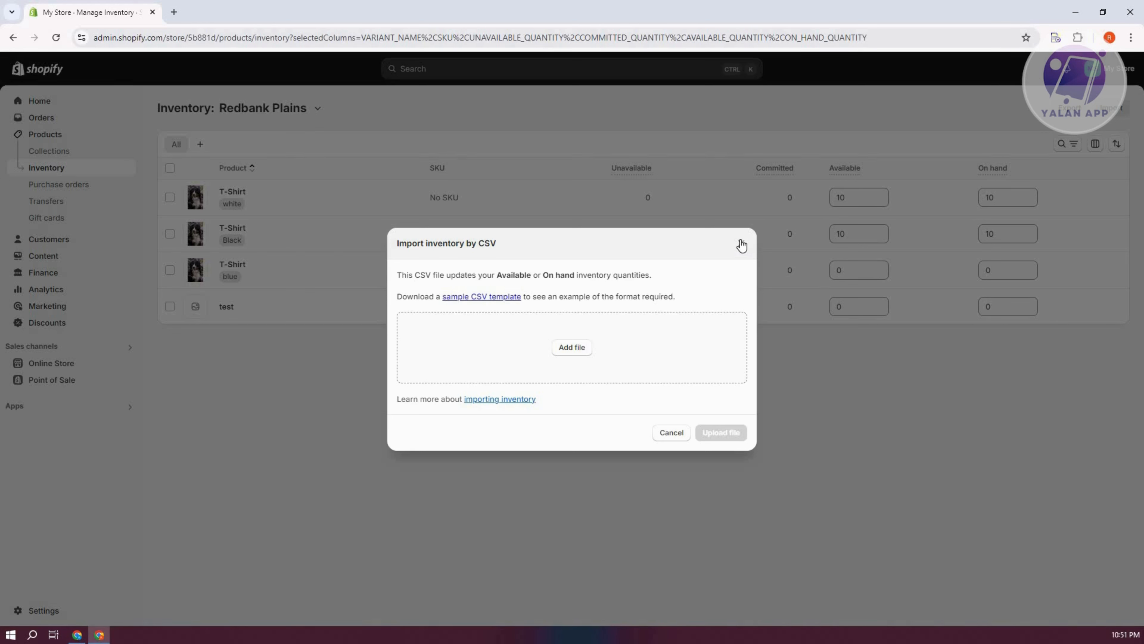
left_click(796, 374)
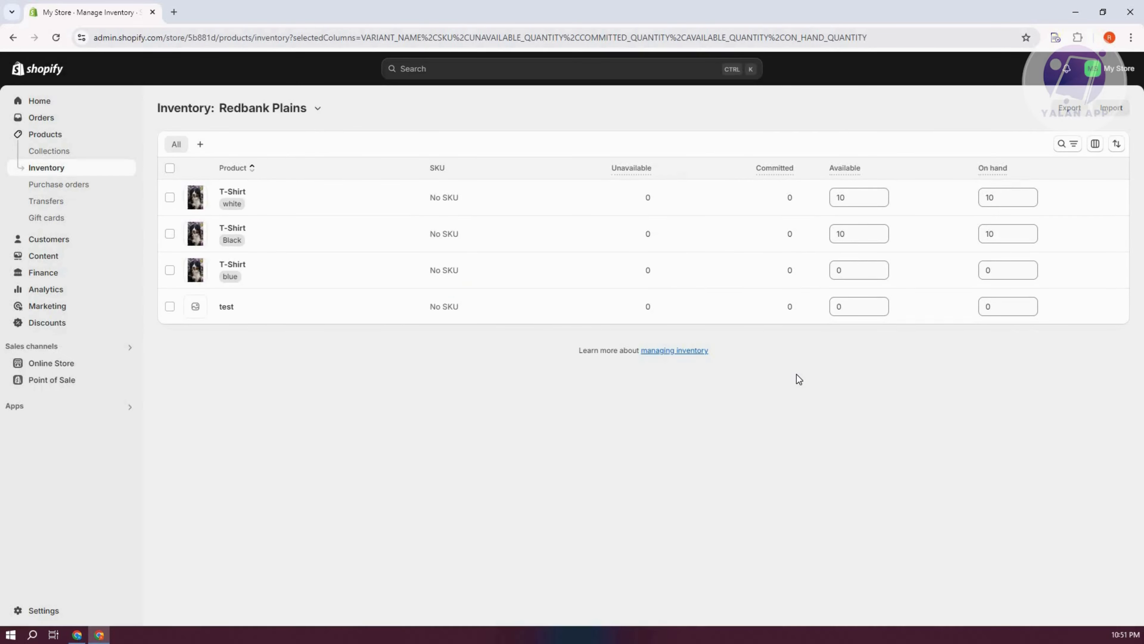